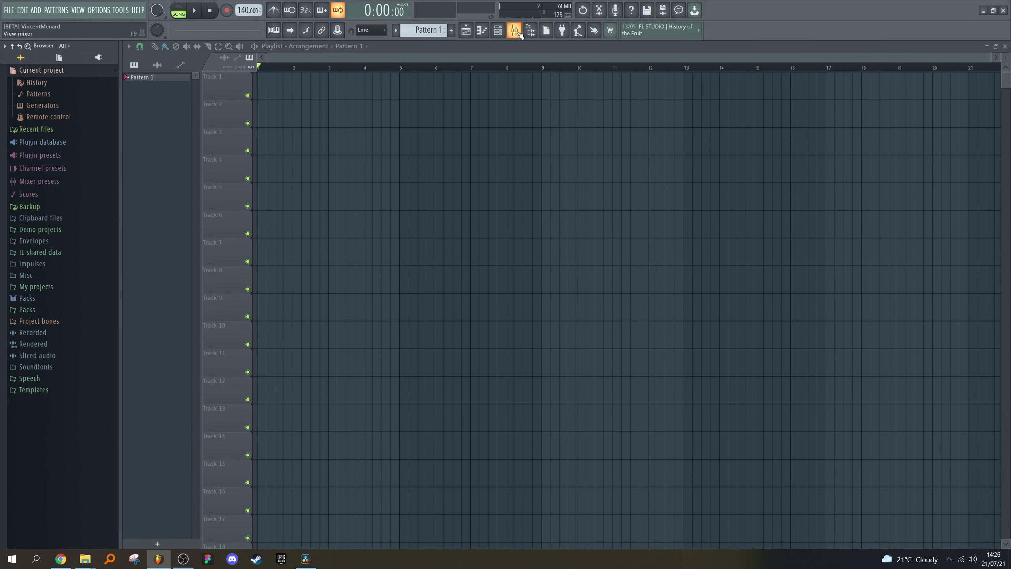
Show the mixer and arm Insert 1 to record to a new audio file
click(514, 30)
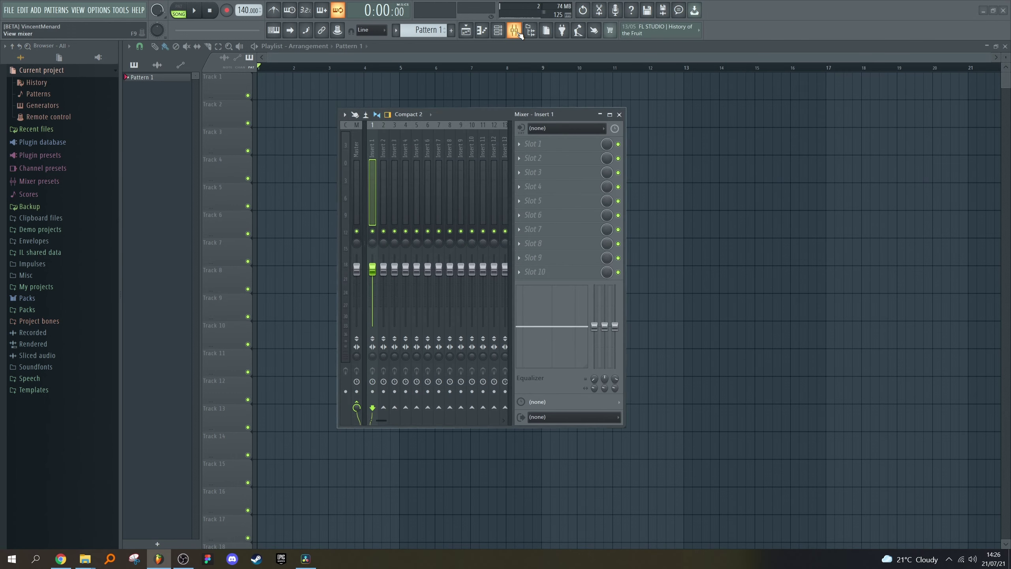
click(522, 130)
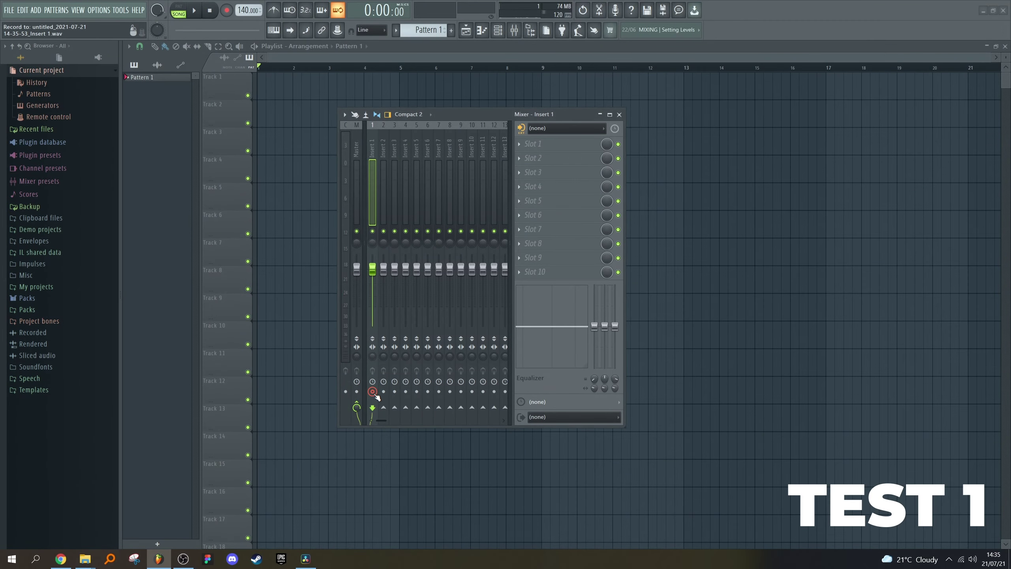
Set Insert 1 to record from Input 3
click(521, 128)
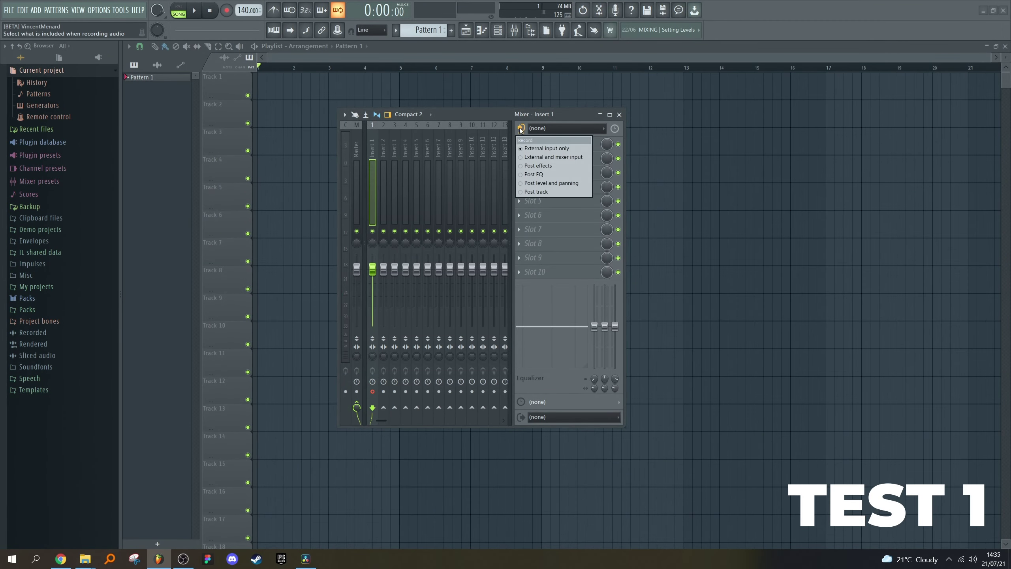
click(534, 148)
click(545, 128)
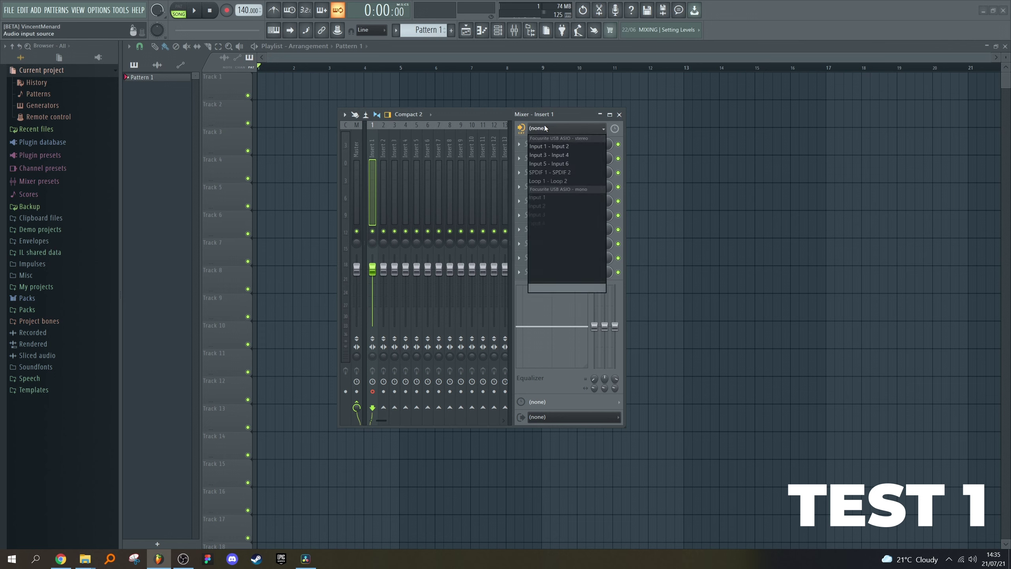
click(552, 215)
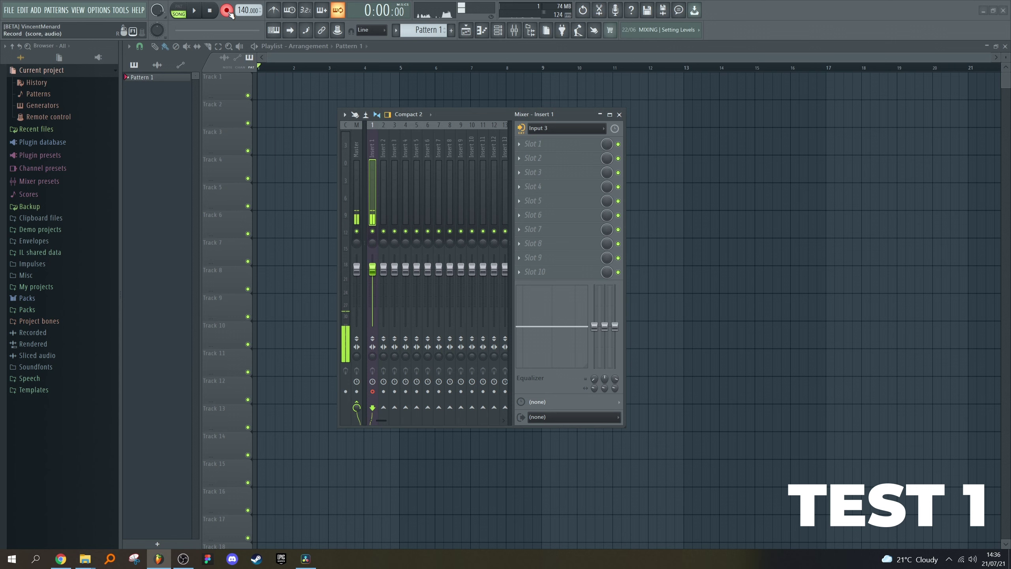
Turn on the metronome and record a short test take onto Track 1
click(275, 10)
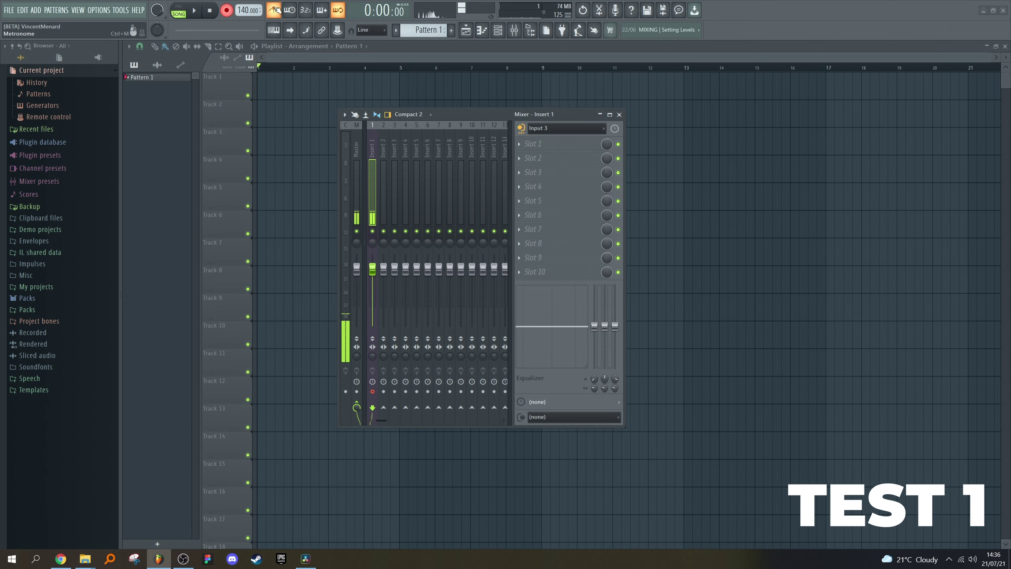
click(314, 142)
key(space)
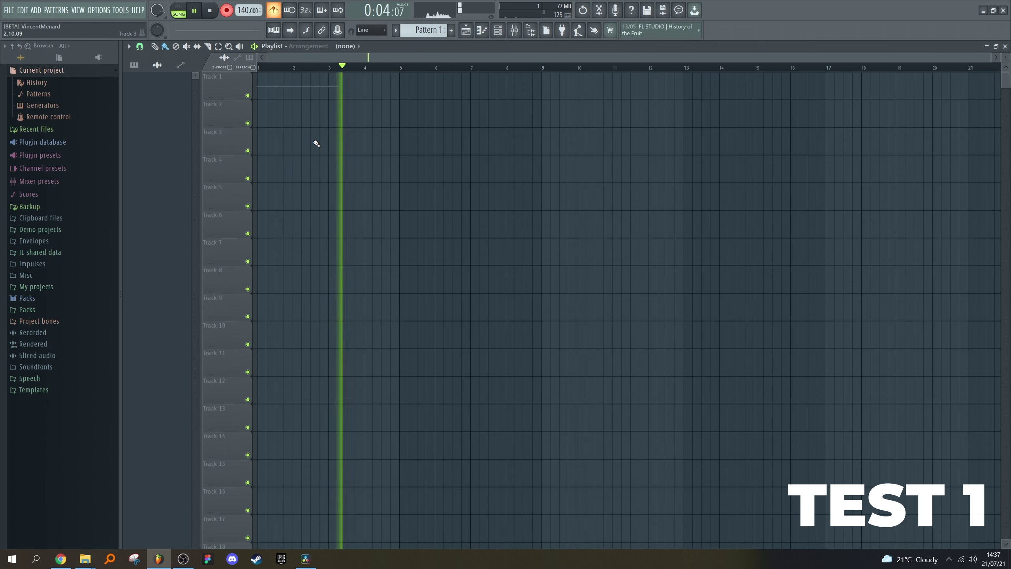
key(space)
Normalize the newly recorded Track 1 clip
double_click(317, 93)
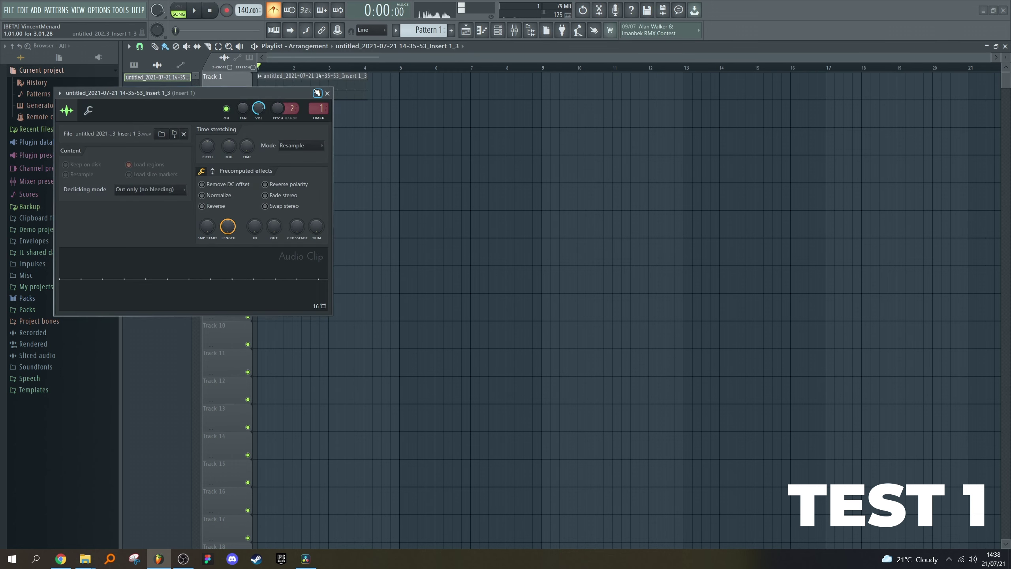
click(207, 196)
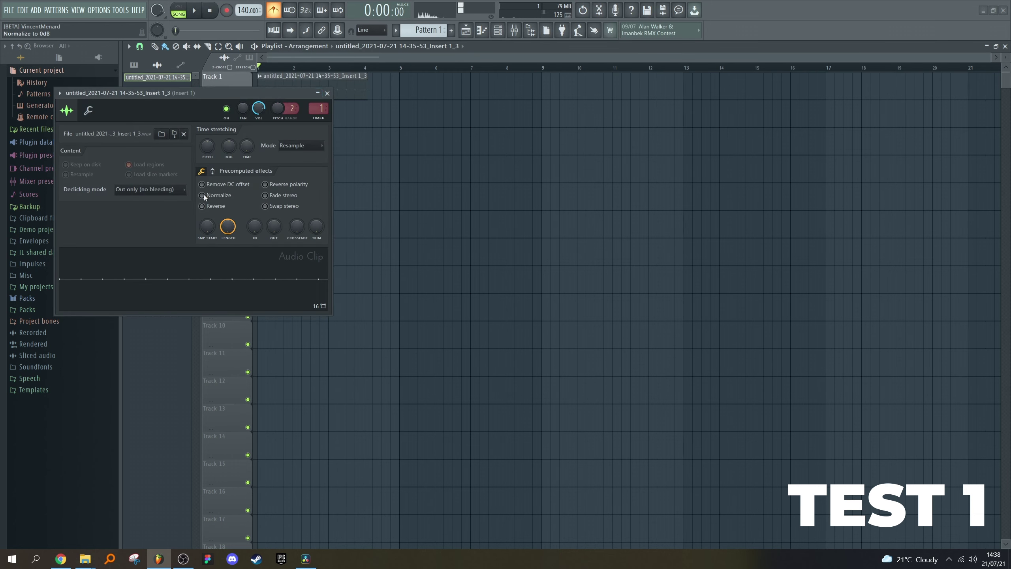
key(Escape)
scroll(274, 118, up, 3)
scroll(297, 115, up, 4)
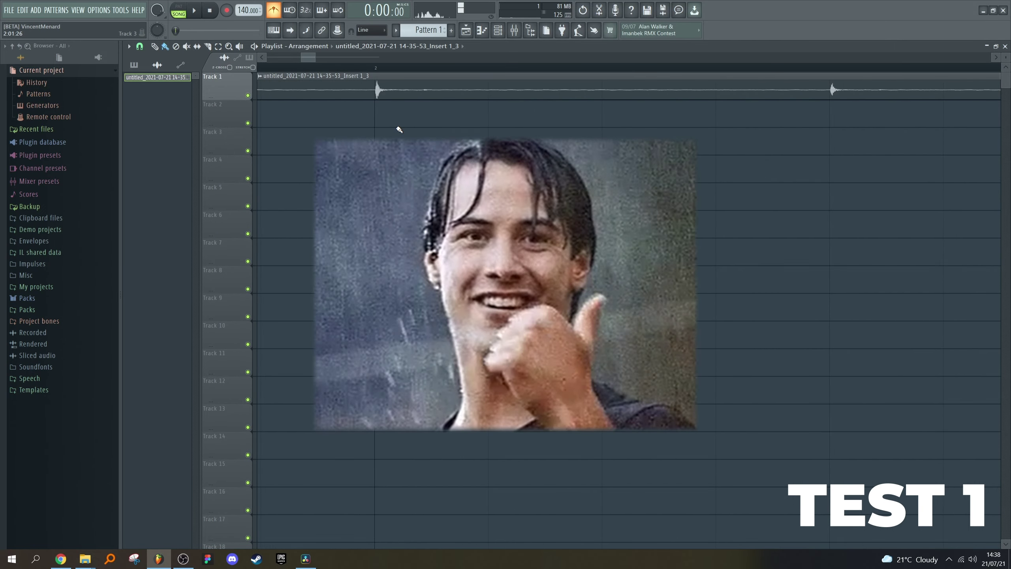
Bring the mixer back and open the Options > Audio settings
key(F9)
click(99, 9)
click(118, 38)
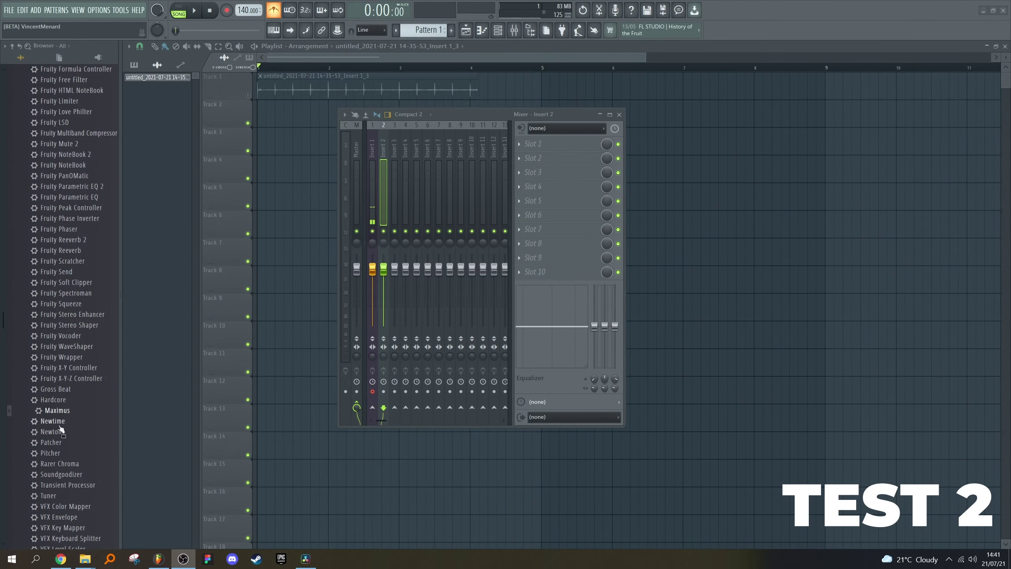
Load Maximus onto Insert 2 and review the mixer's Disk recording options
drag(59, 411, 384, 153)
drag(284, 119, 438, 189)
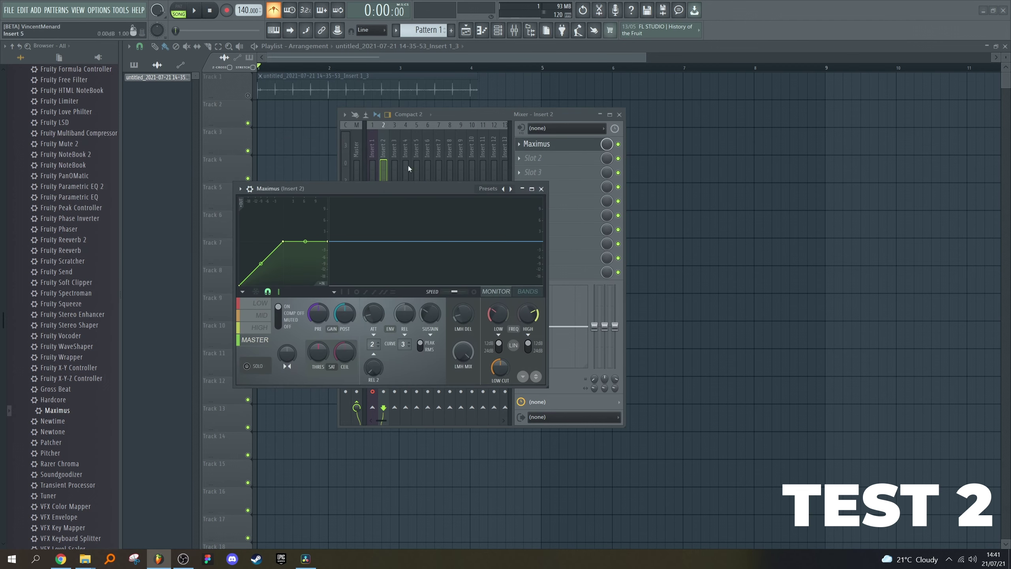
click(345, 115)
mouse_move(390, 136)
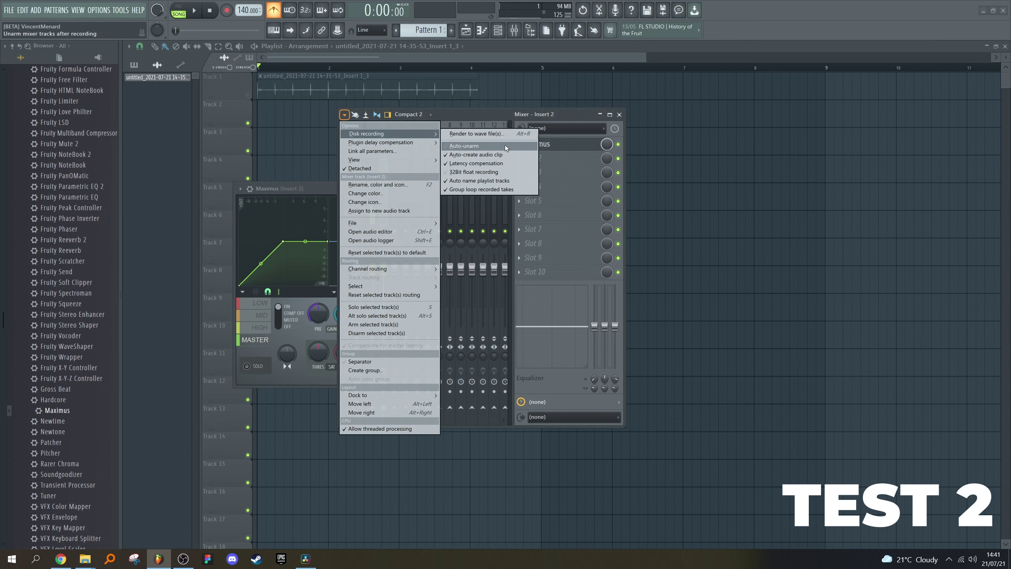
mouse_move(422, 145)
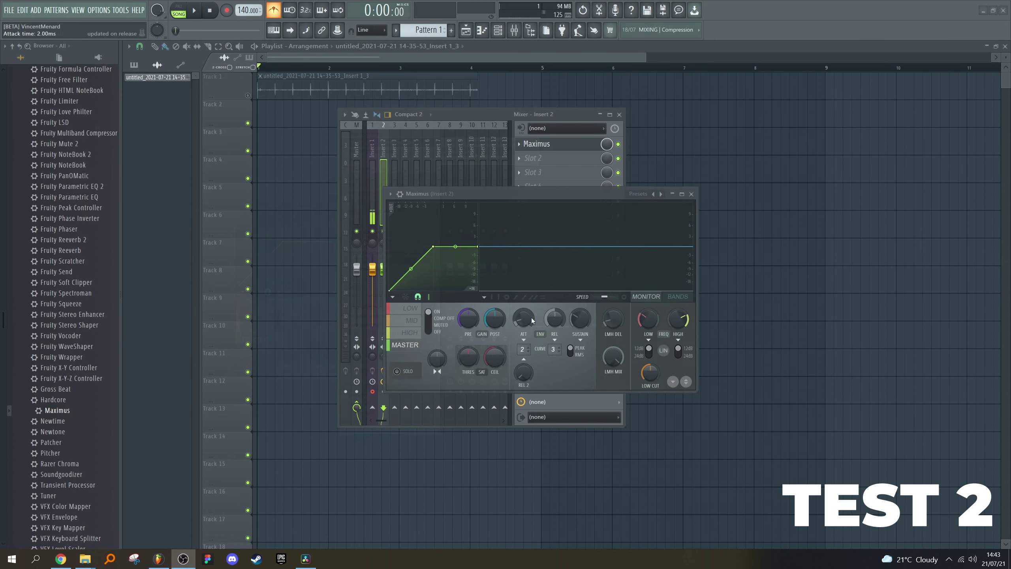
Set the Maximus attack to 3.93 ms, record a second take on Track 2, and normalize it
drag(523, 319, 523, 296)
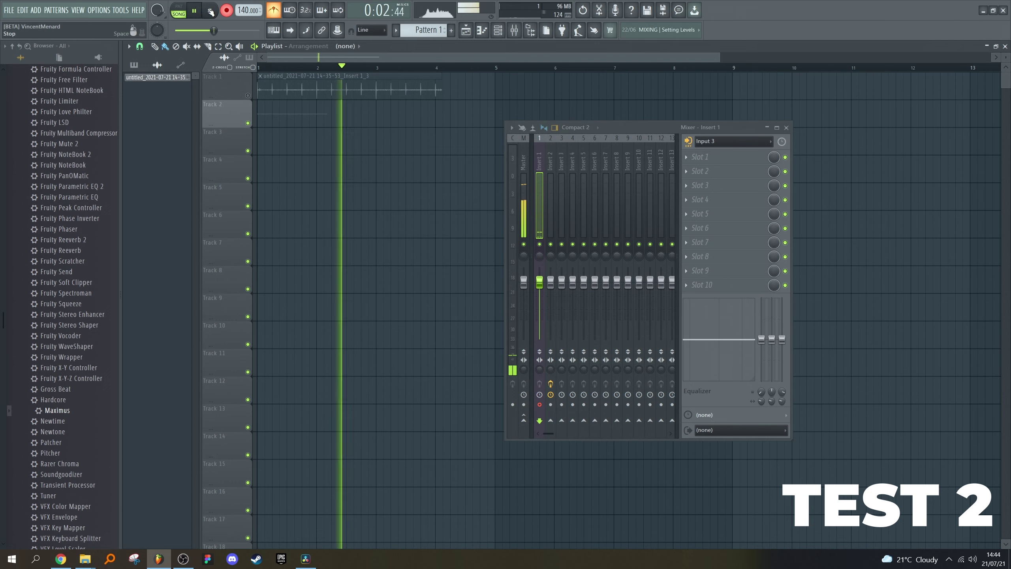
click(210, 11)
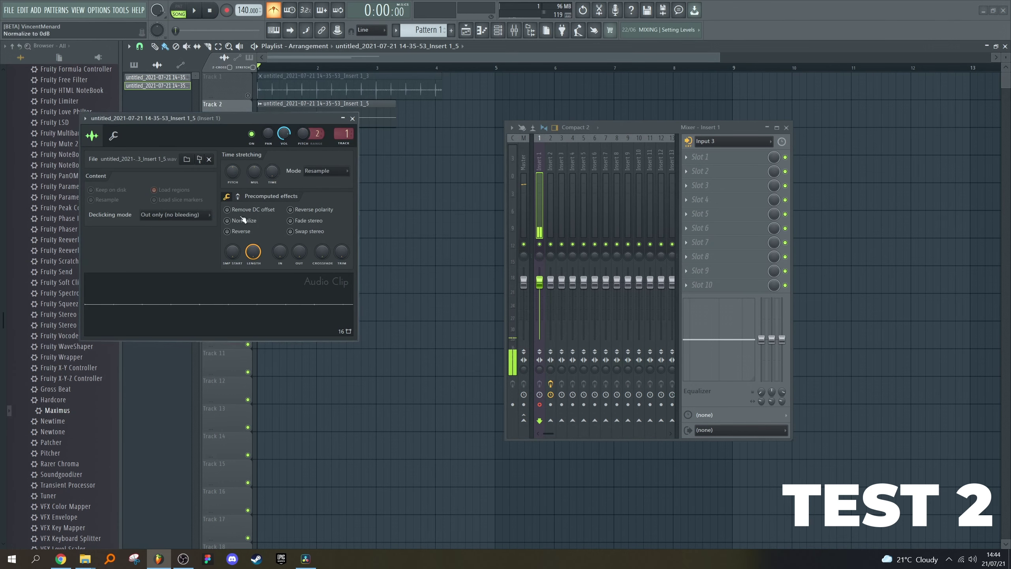
click(240, 220)
click(353, 118)
scroll(316, 123, up, 5)
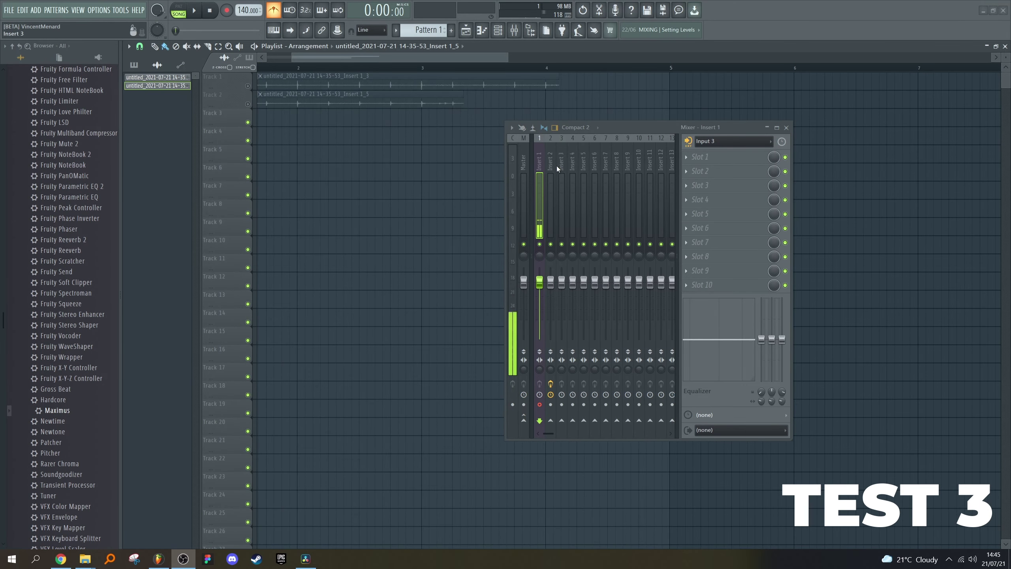
Copy Insert 2's Maximus preset onto Insert 1 and the Master
click(548, 164)
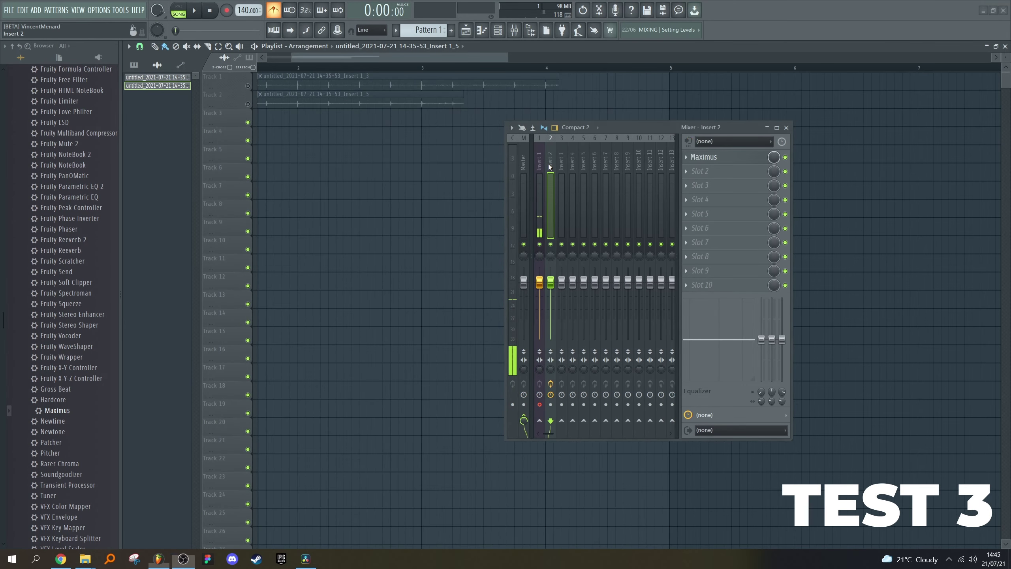
click(694, 158)
drag(697, 217, 540, 163)
click(695, 158)
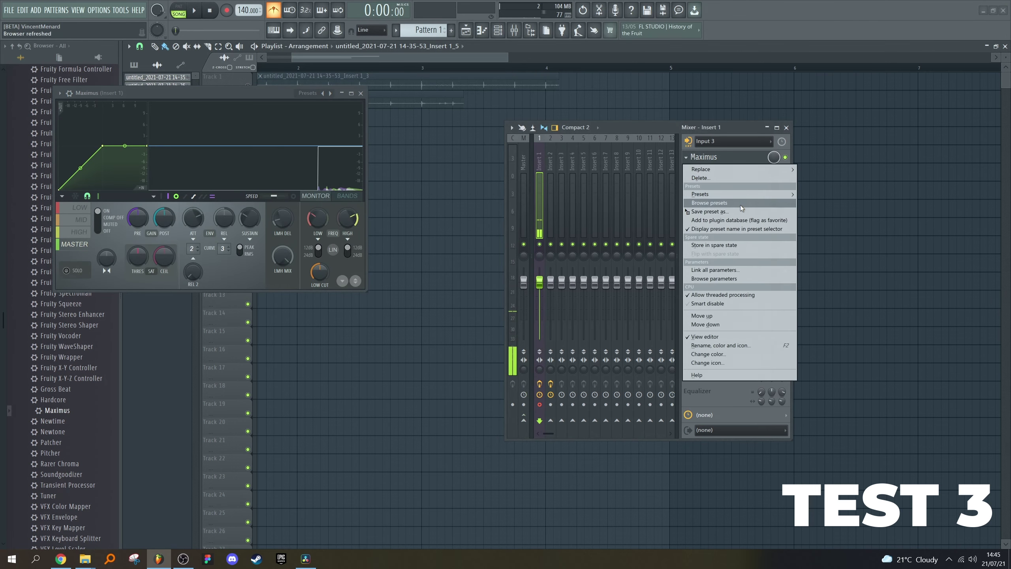
drag(696, 215, 524, 159)
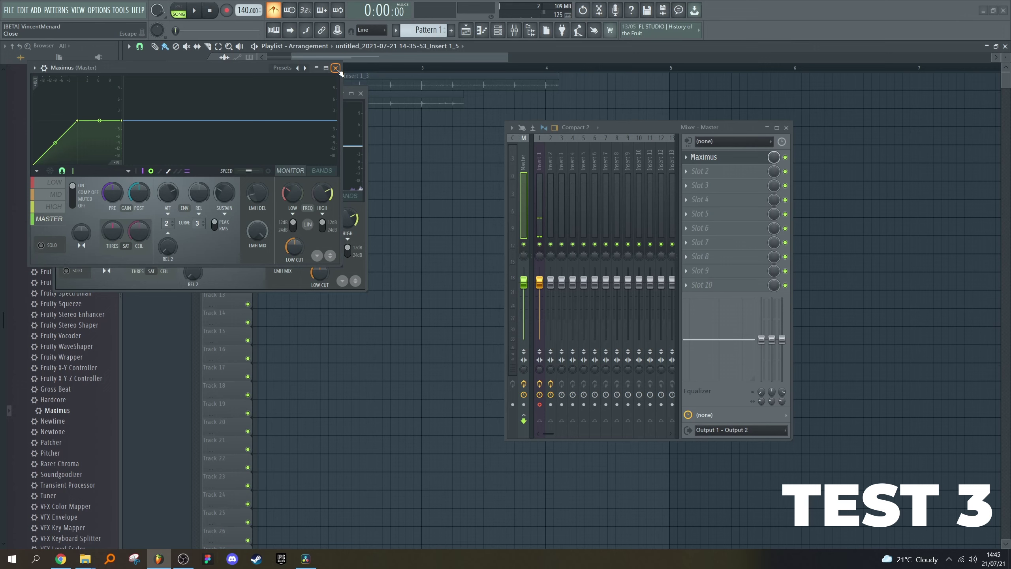
Close Maximus and record a third take onto Track 3
click(335, 68)
key(space)
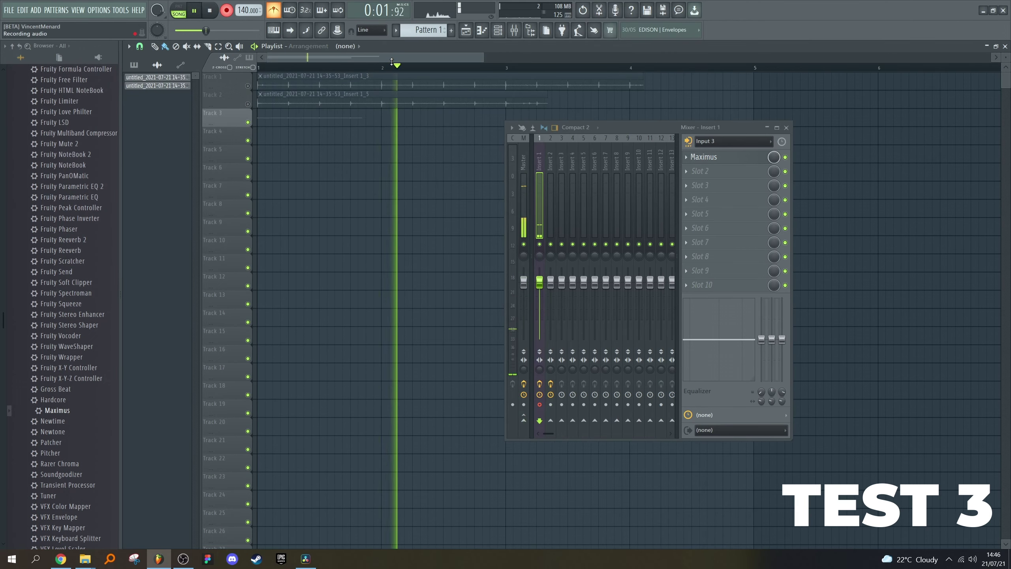
key(space)
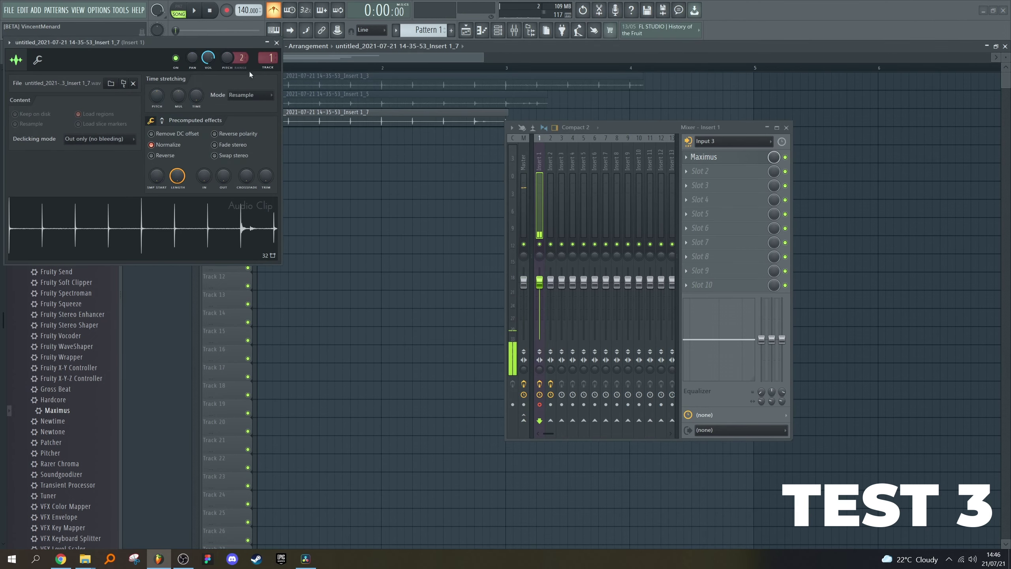
key(Escape)
scroll(428, 106, up, 5)
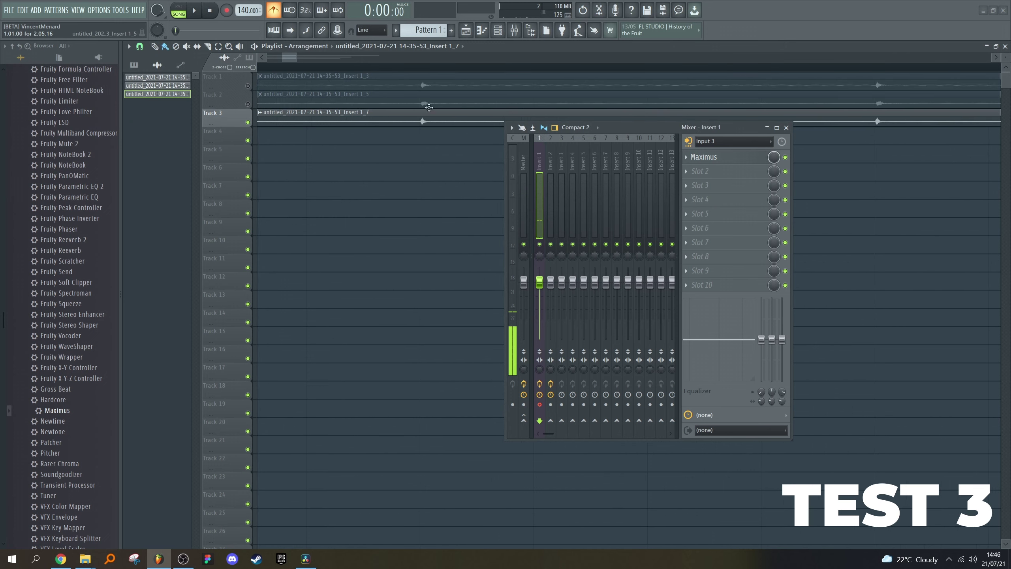
drag(296, 58, 495, 58)
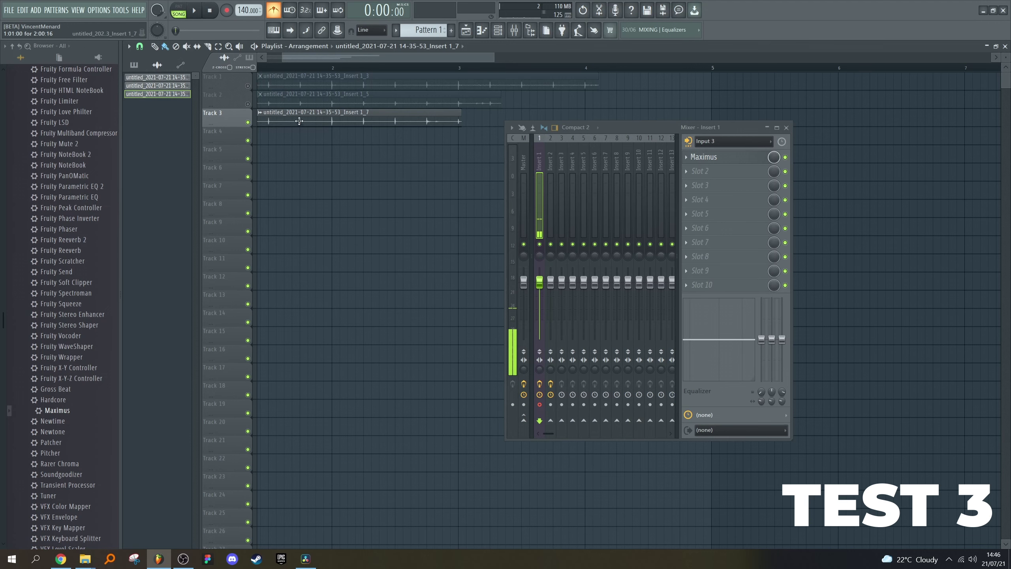
scroll(311, 124, up, 5)
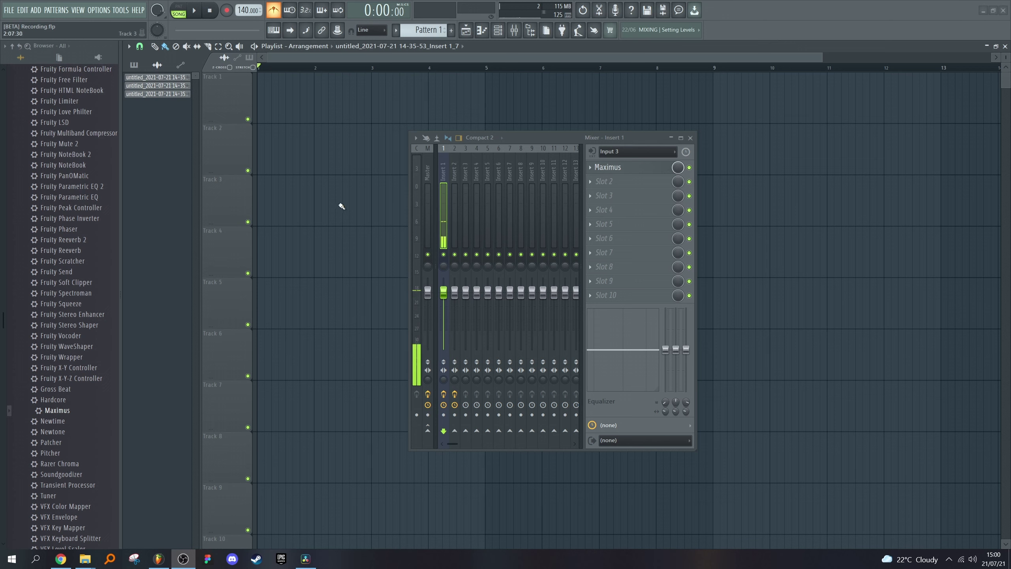
Check the record-source options, then dismiss them unchanged with the Master track shown
click(592, 152)
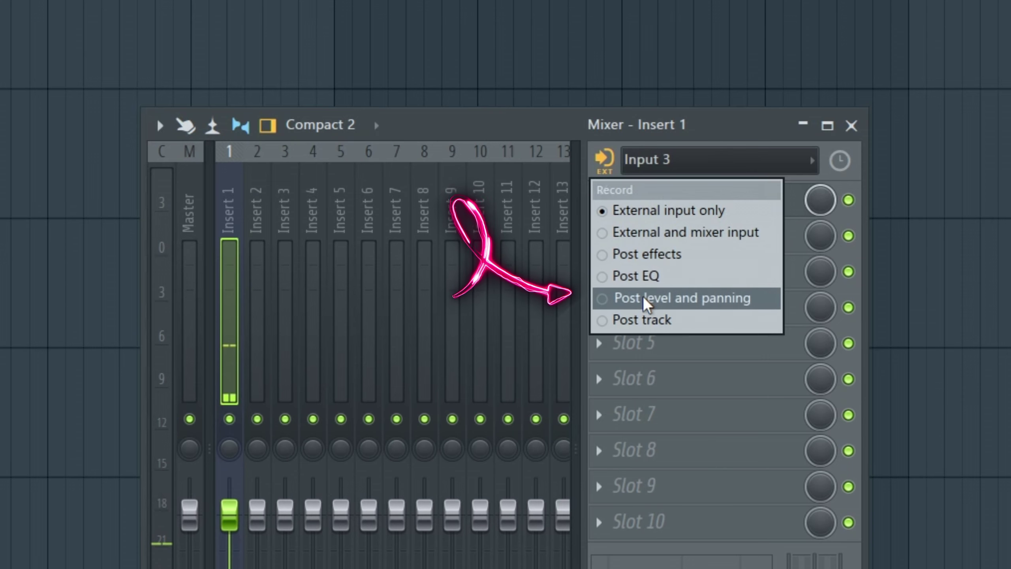
click(542, 122)
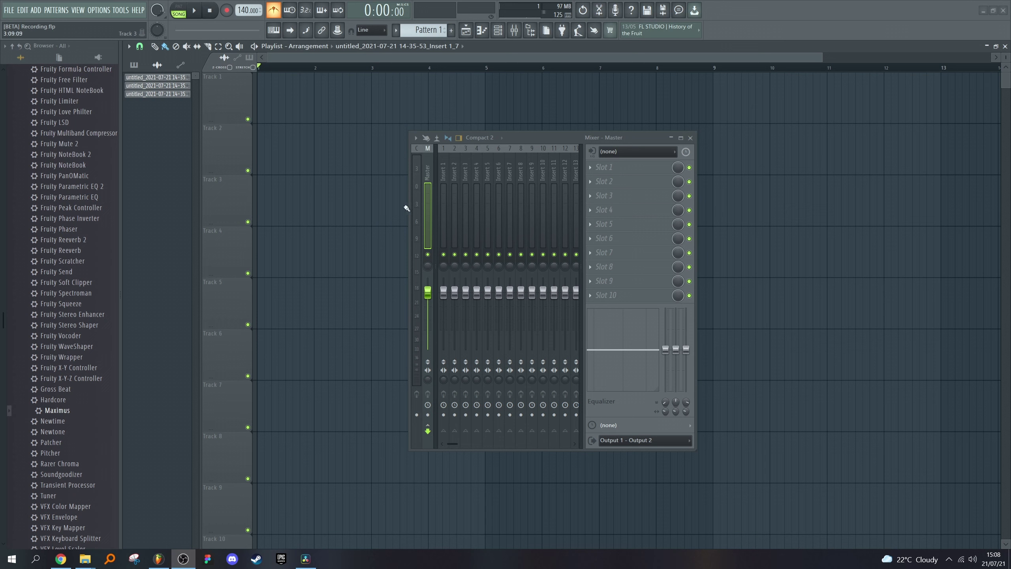
Lower Insert 1's fader to about -12 dB and open its record-source options
drag(444, 292, 445, 322)
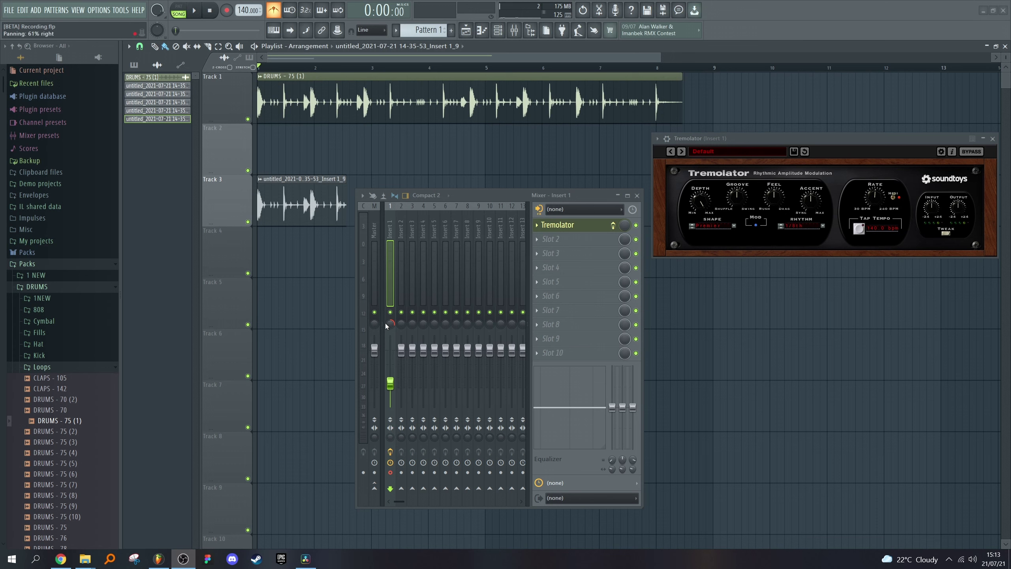
click(539, 209)
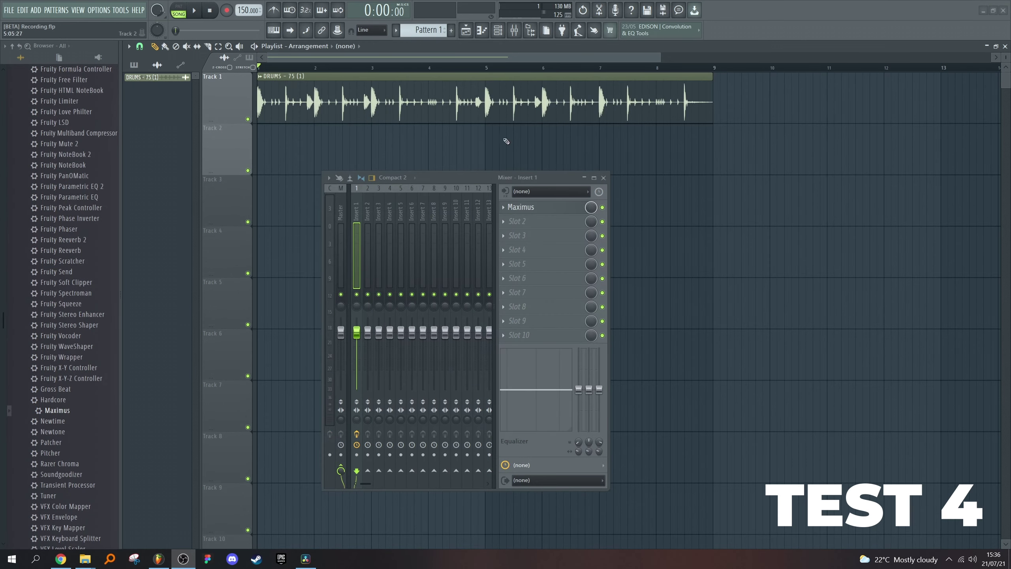
Arm Insert 1 and start recording a new take onto Track 2 under the drums
click(534, 214)
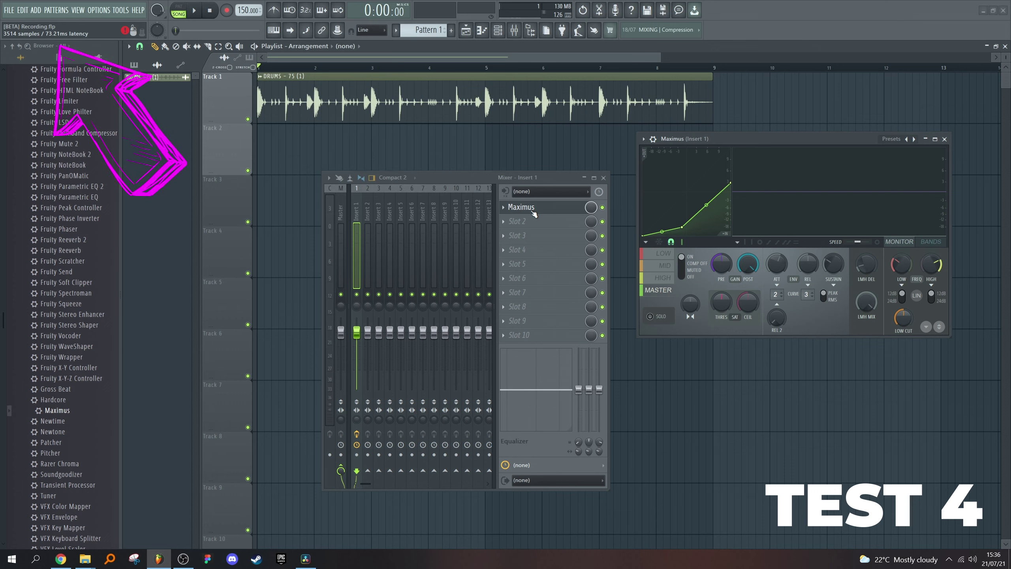
click(533, 214)
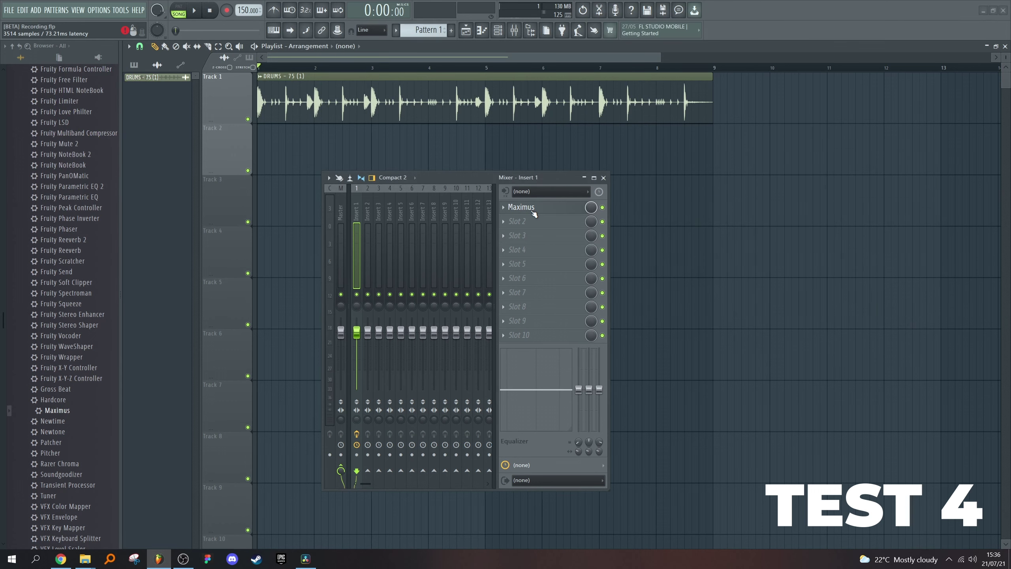
click(358, 457)
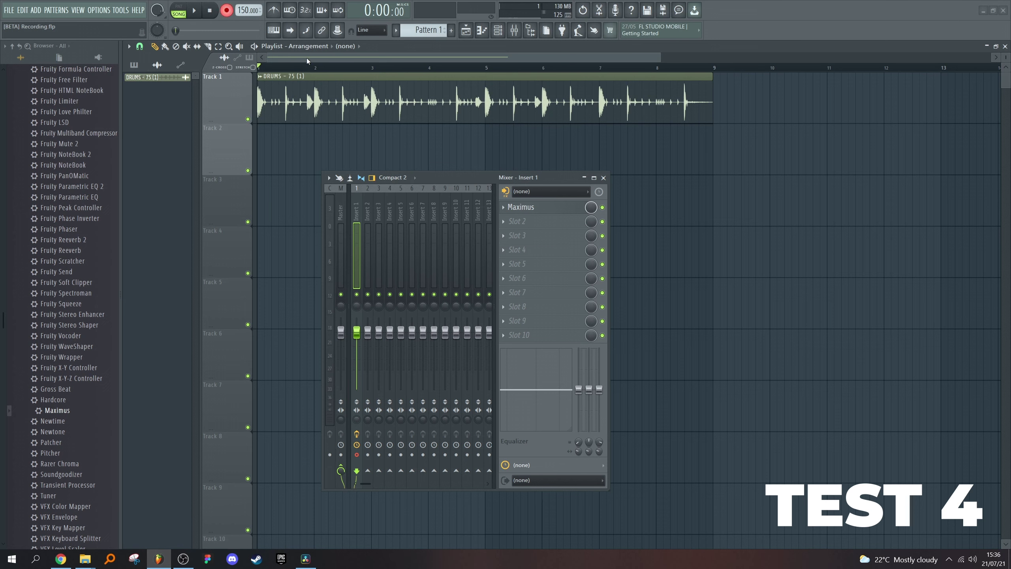
key(space)
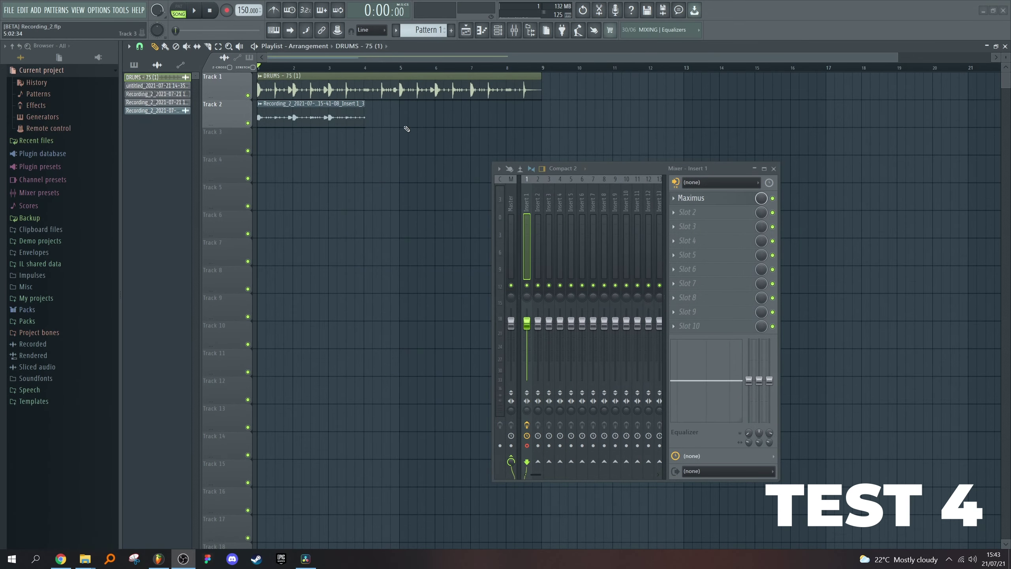
Reverse the recorded clip's polarity and play it against the DRUMS - 75 (1) clip
double_click(405, 89)
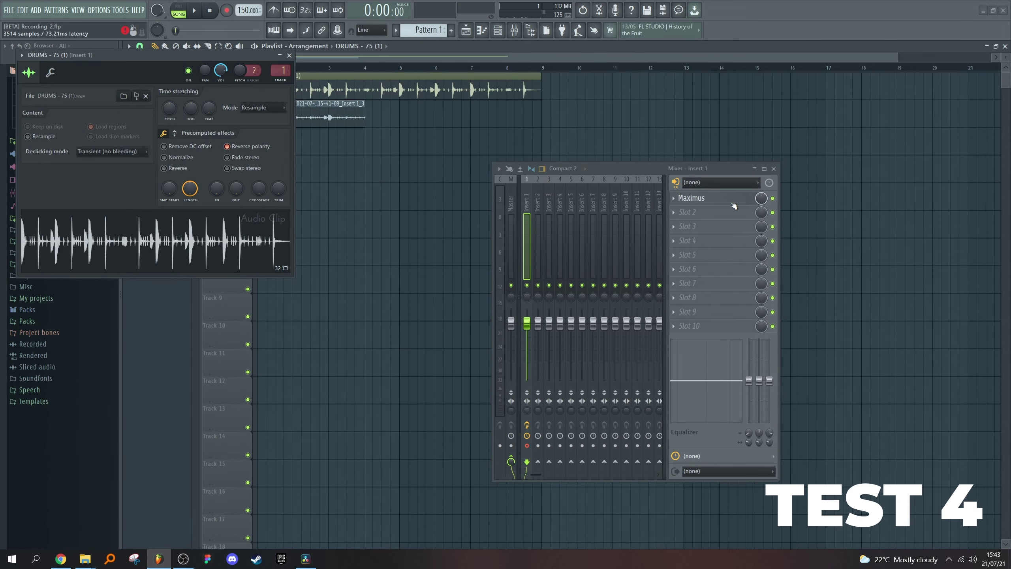
double_click(330, 116)
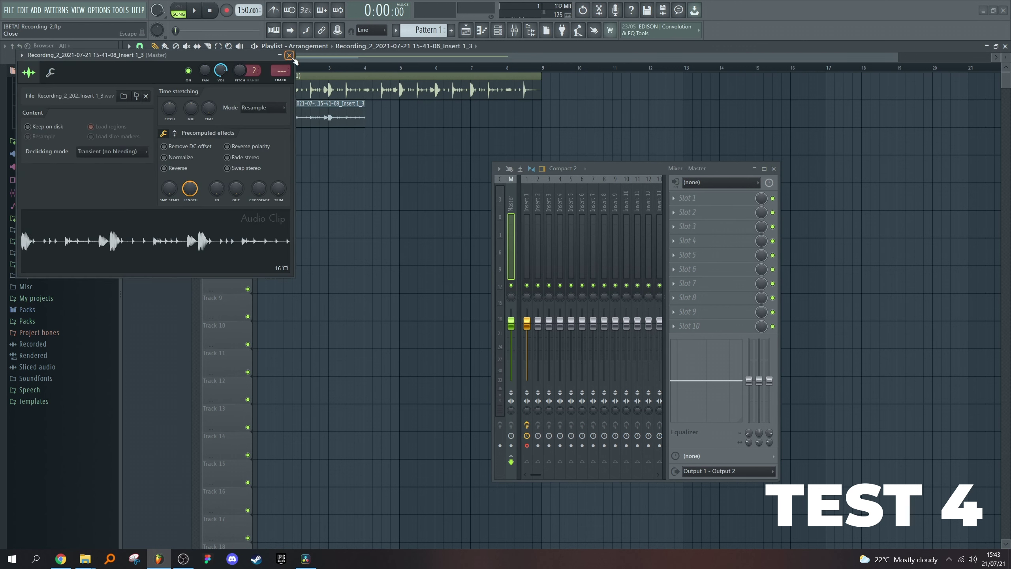
click(230, 148)
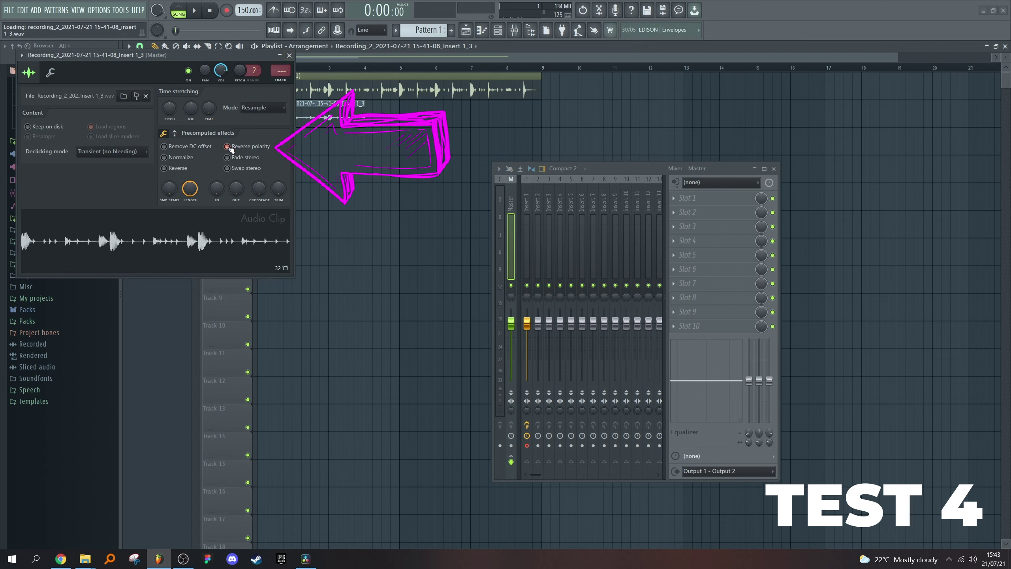
click(289, 55)
key(space)
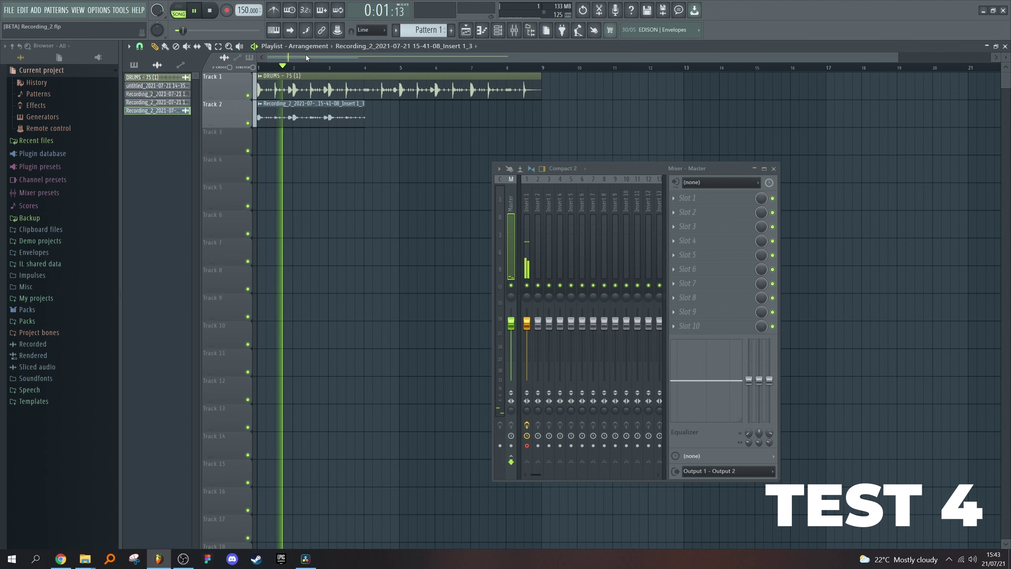
key(space)
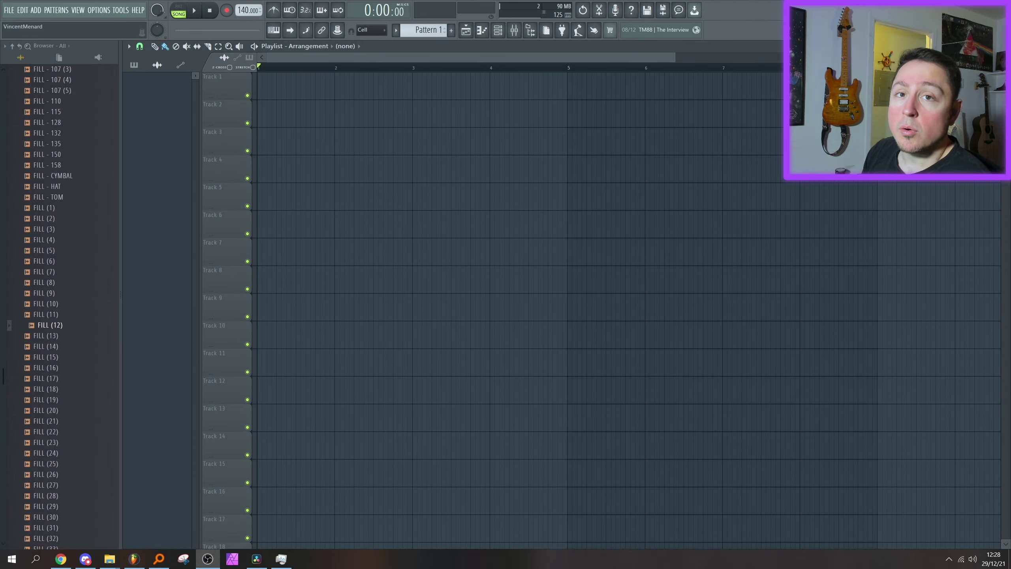
Turn Track 1 into an audio track feeding mixer Insert 7
right_click(225, 87)
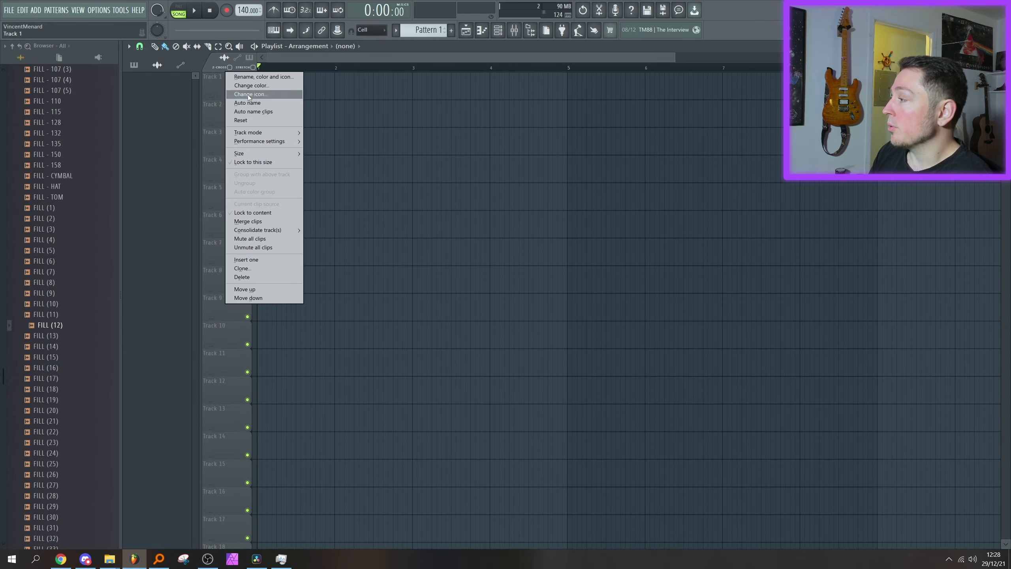
mouse_move(284, 132)
mouse_move(328, 143)
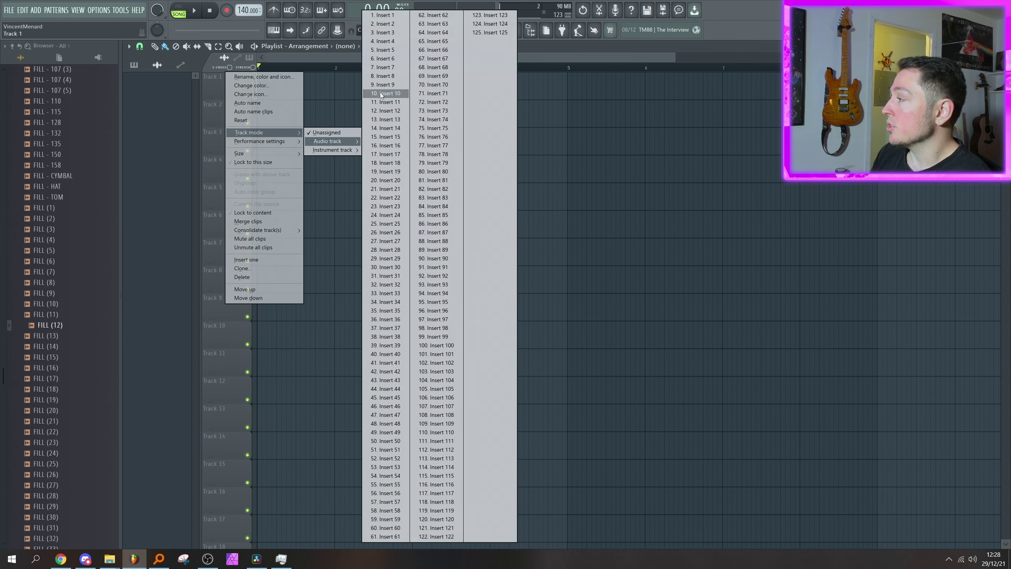
click(385, 68)
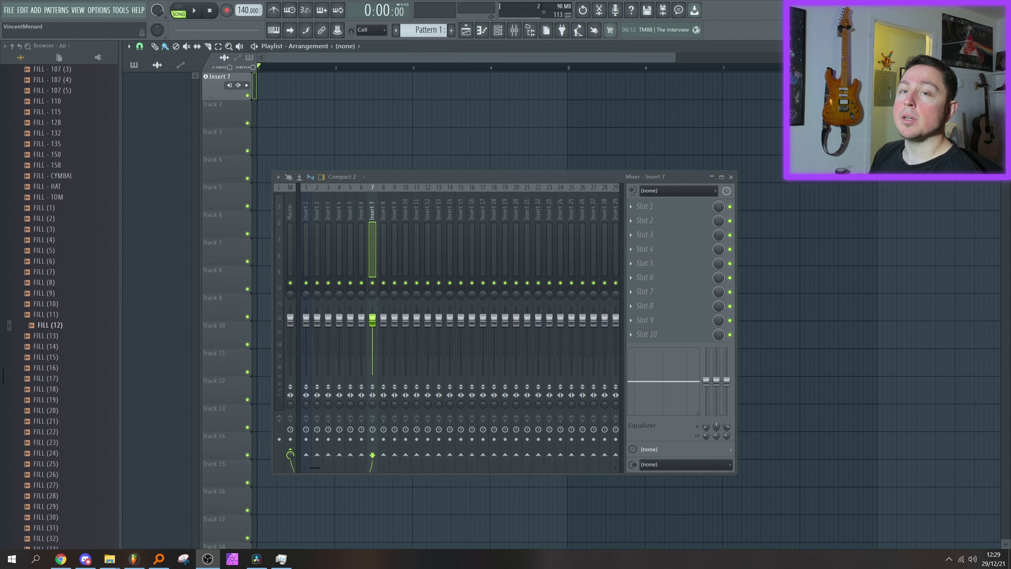
Arm the Insert 7 track and set its audio input to Input 3
click(246, 86)
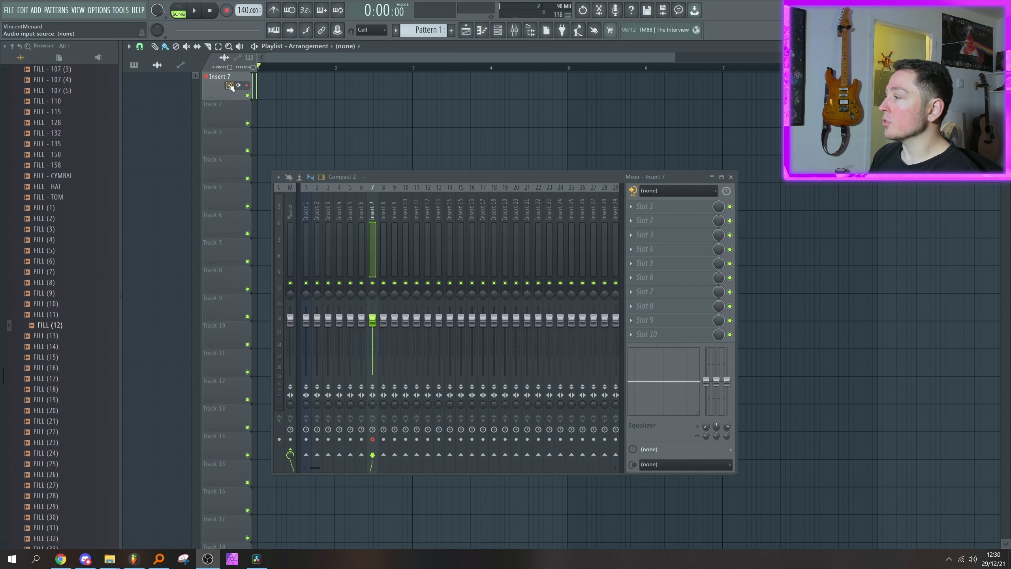
click(229, 85)
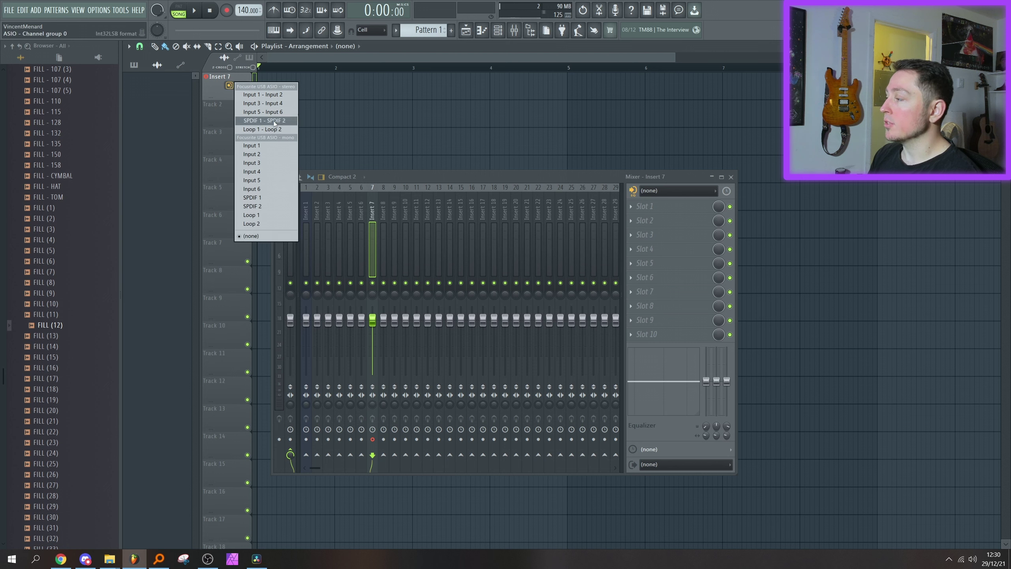
click(235, 86)
click(238, 85)
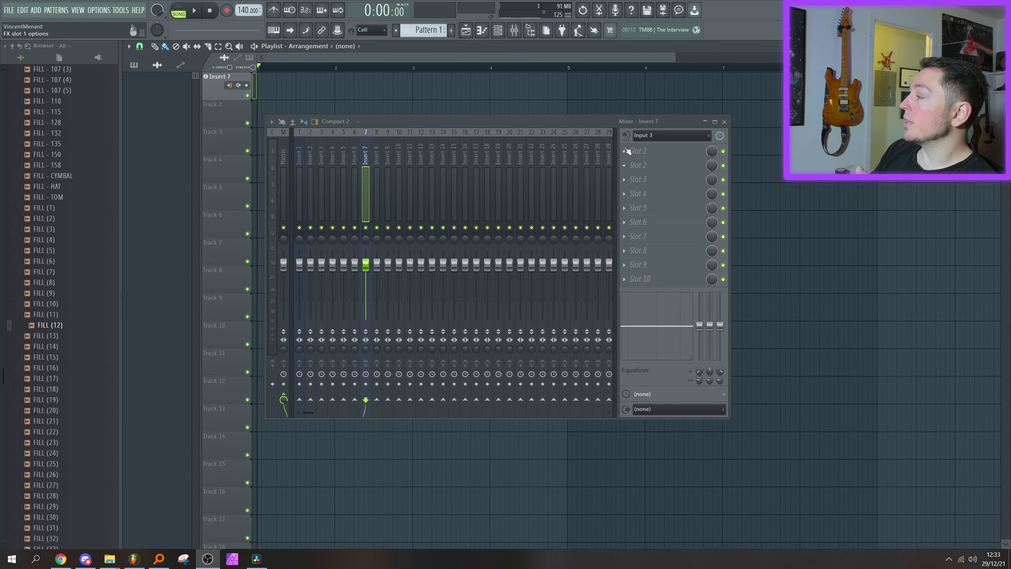
click(627, 137)
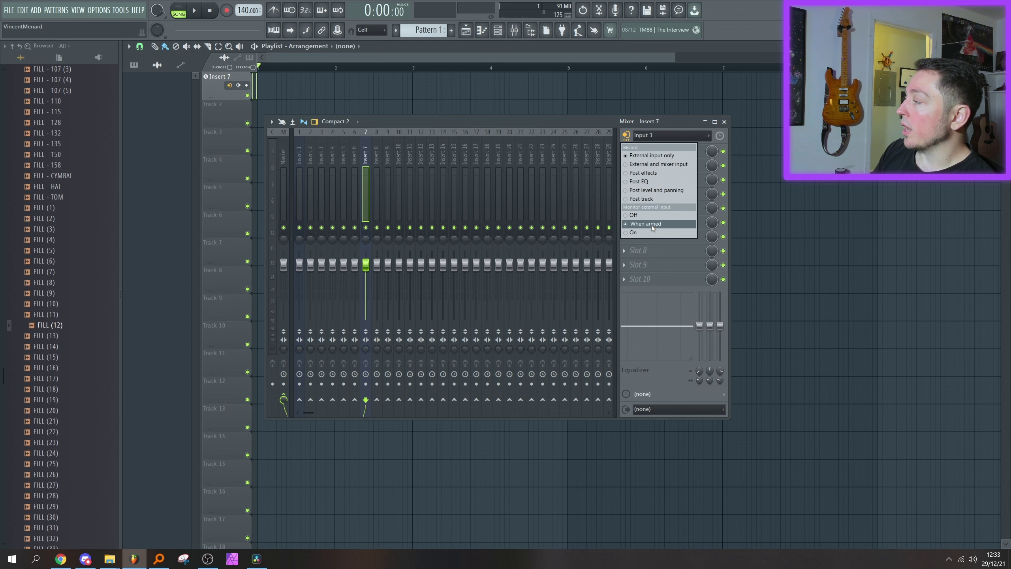
click(556, 127)
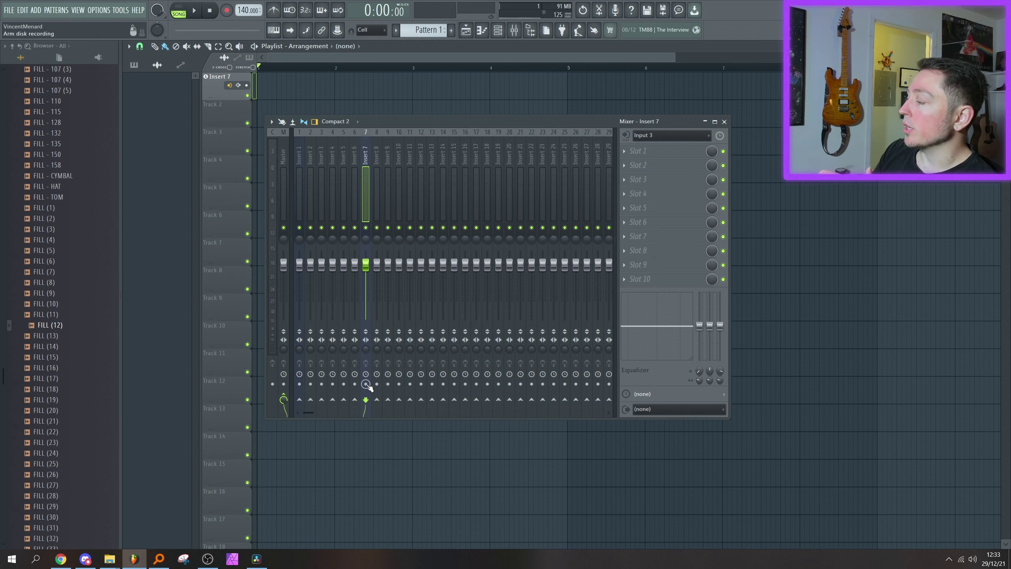
key(alt+Tab)
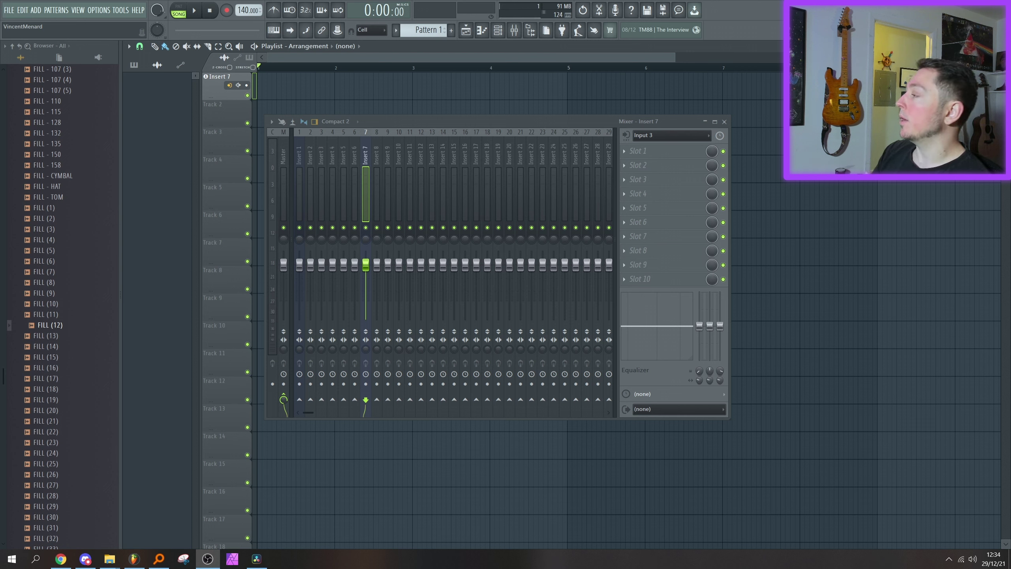
Arm and disarm Insert 7, then switch Monitor external input to On
click(365, 384)
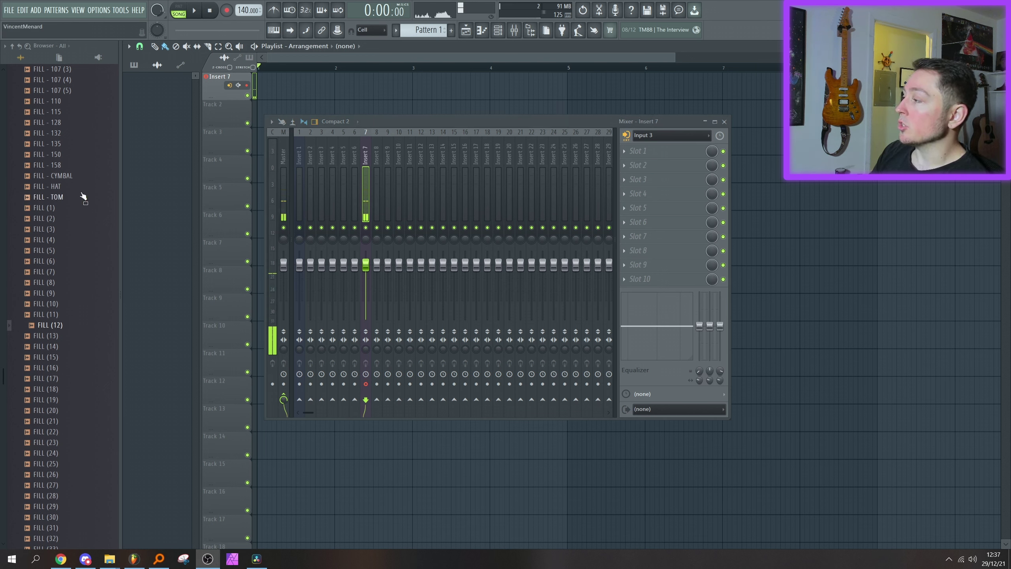
click(365, 383)
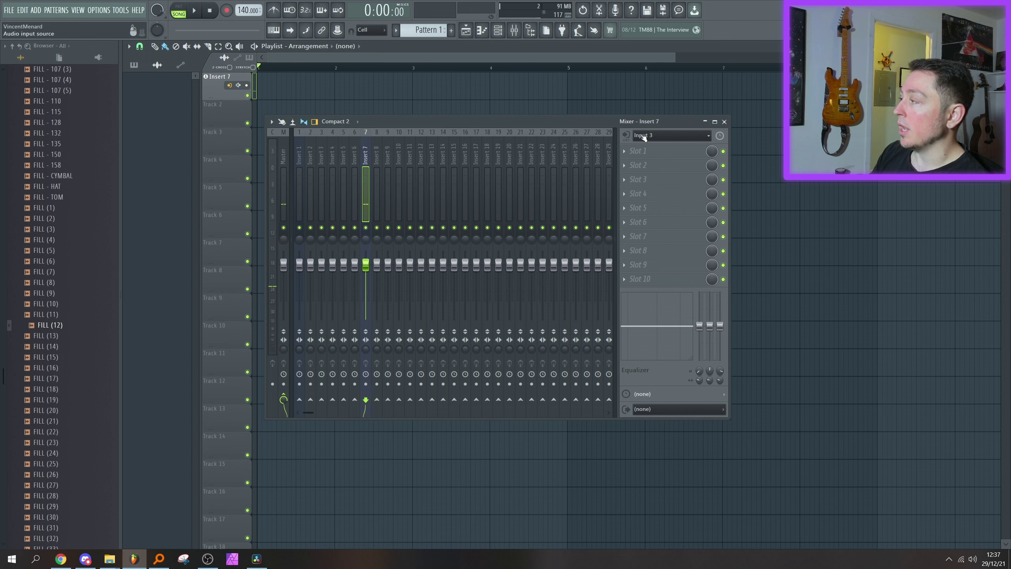
click(626, 136)
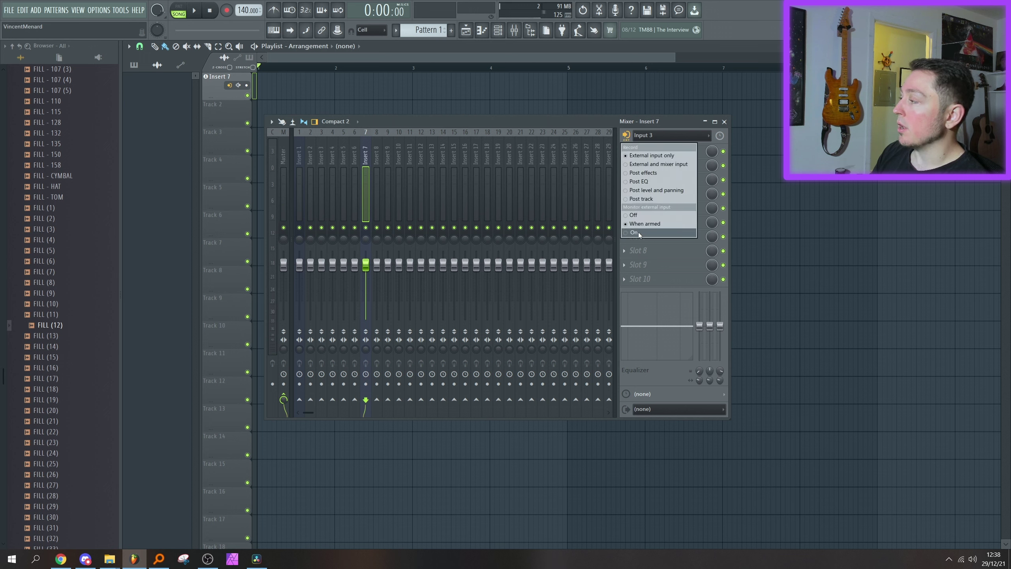
click(638, 232)
click(626, 136)
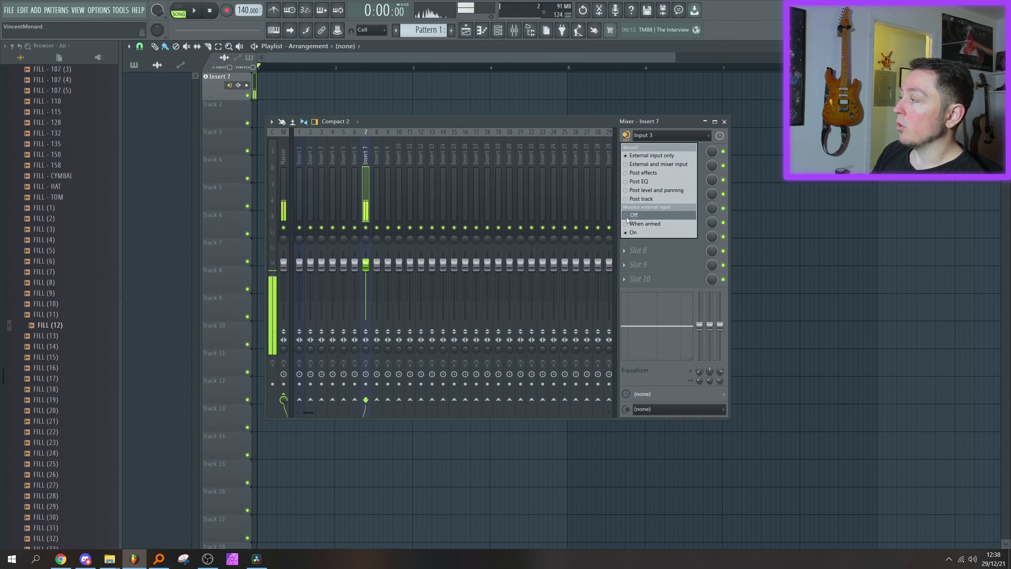